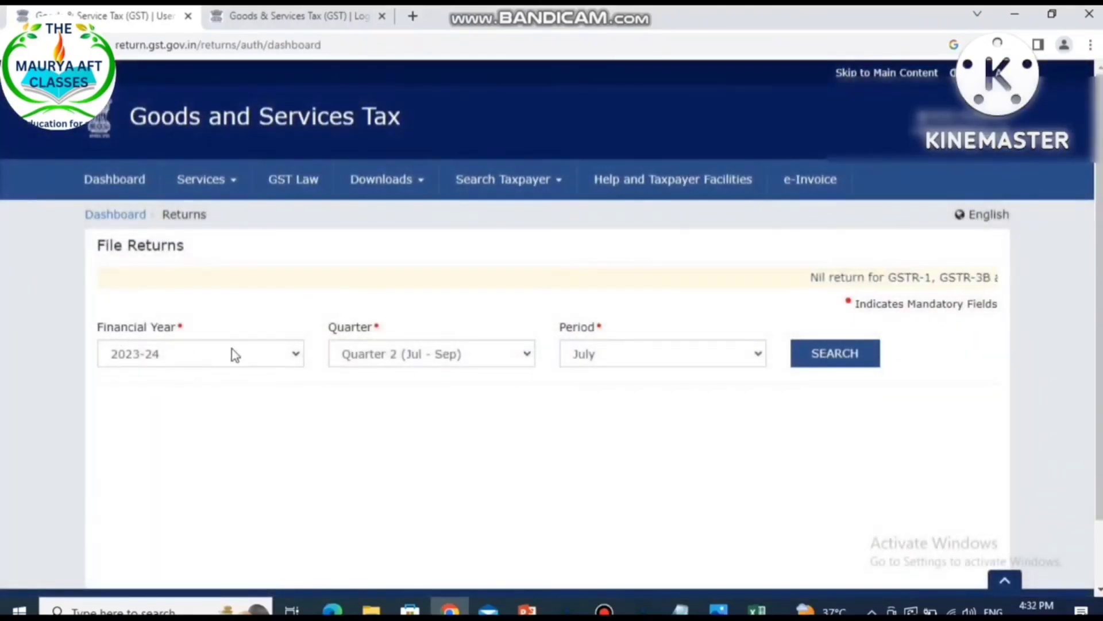
Search the returns for financial year 2023-24, Quarter 2 (Jul - Sep), period July
click(448, 356)
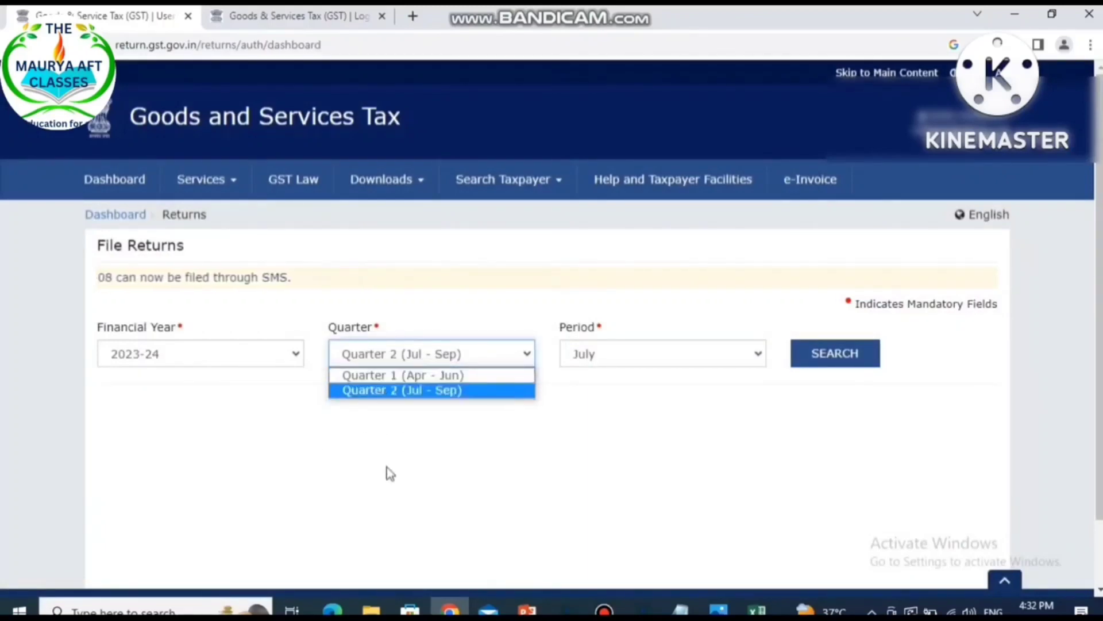
click(404, 391)
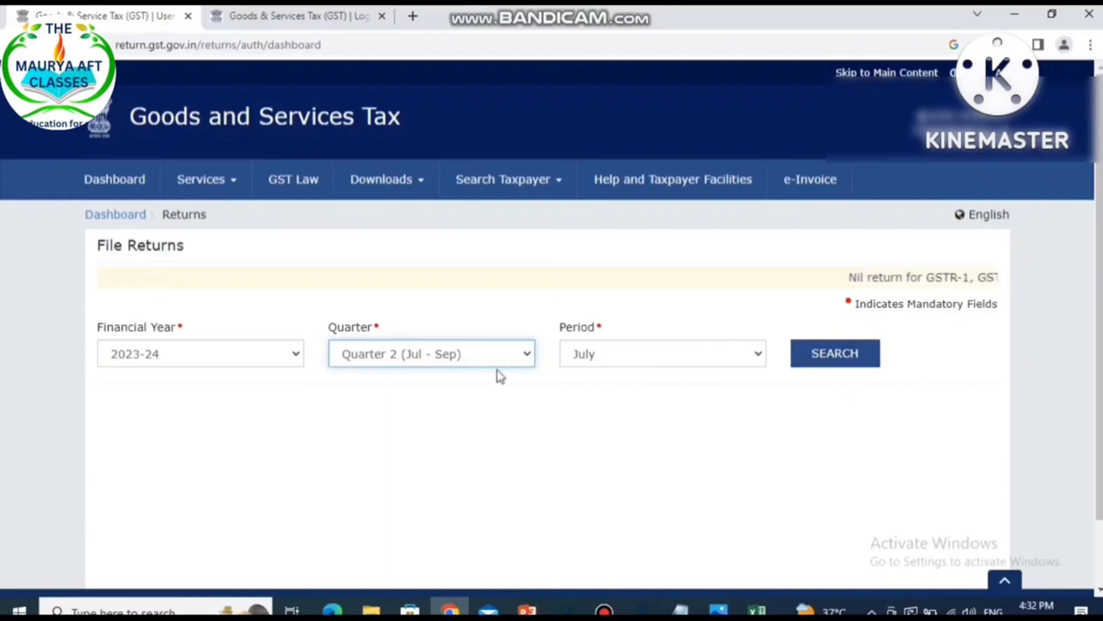
click(411, 358)
click(411, 376)
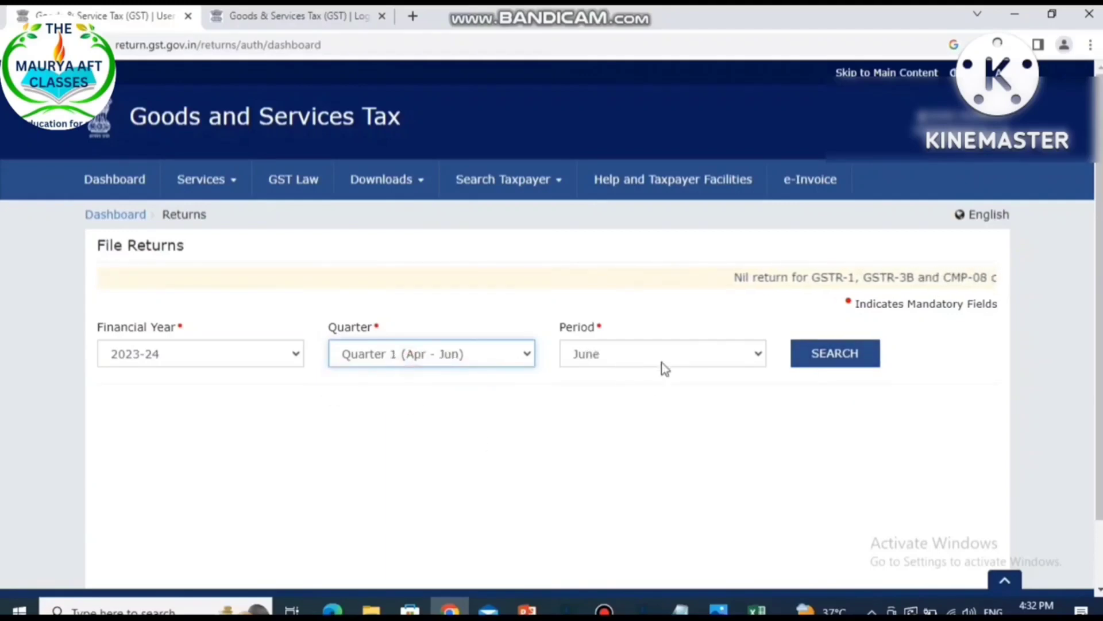
click(407, 358)
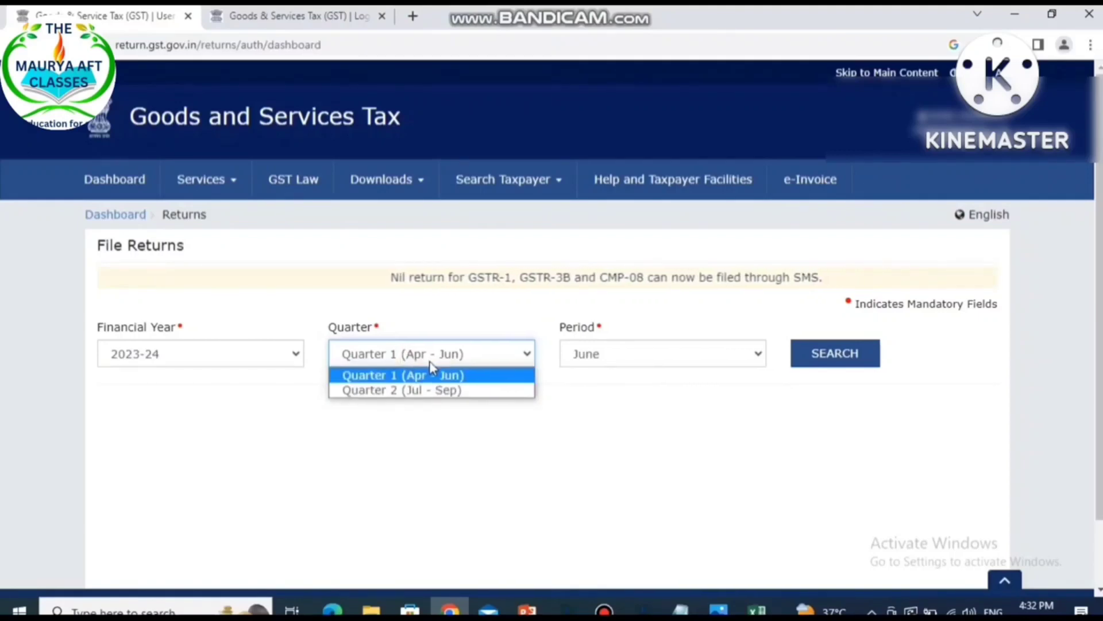
click(405, 393)
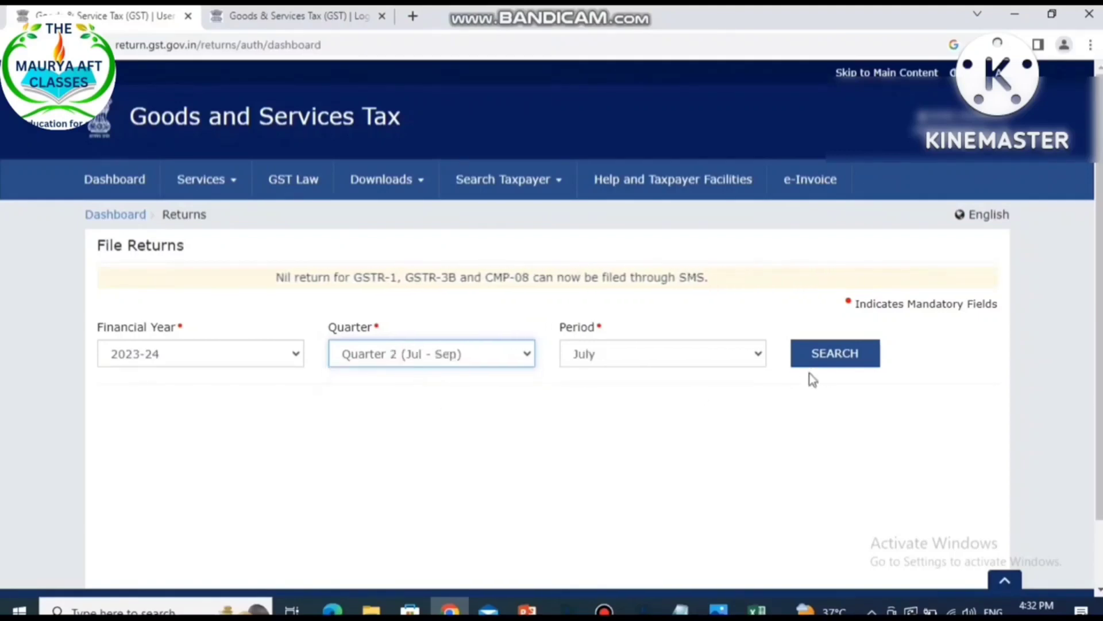
click(836, 354)
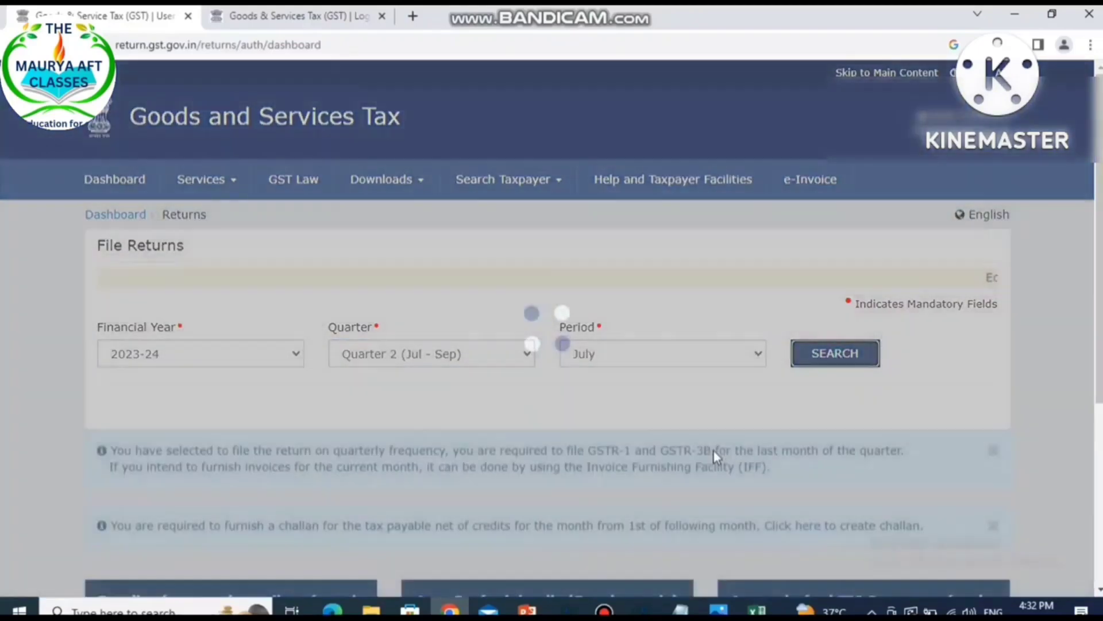
Open the optional Invoice Furnishing Facility return for outward supplies for online preparation
scroll(714, 456, down, 3)
scroll(713, 457, down, 2)
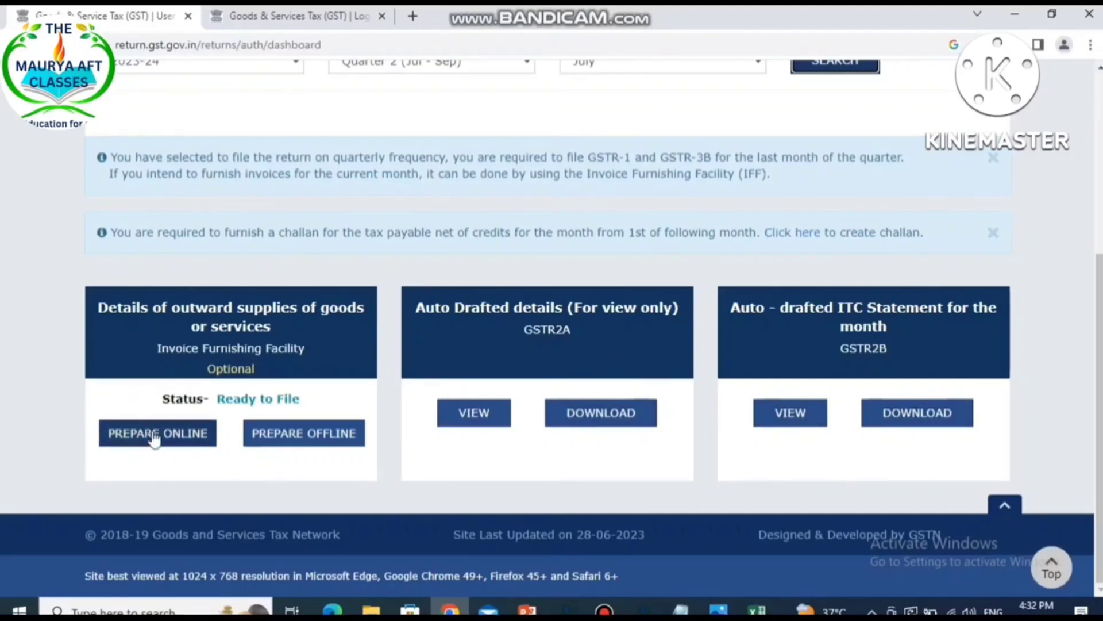
click(160, 436)
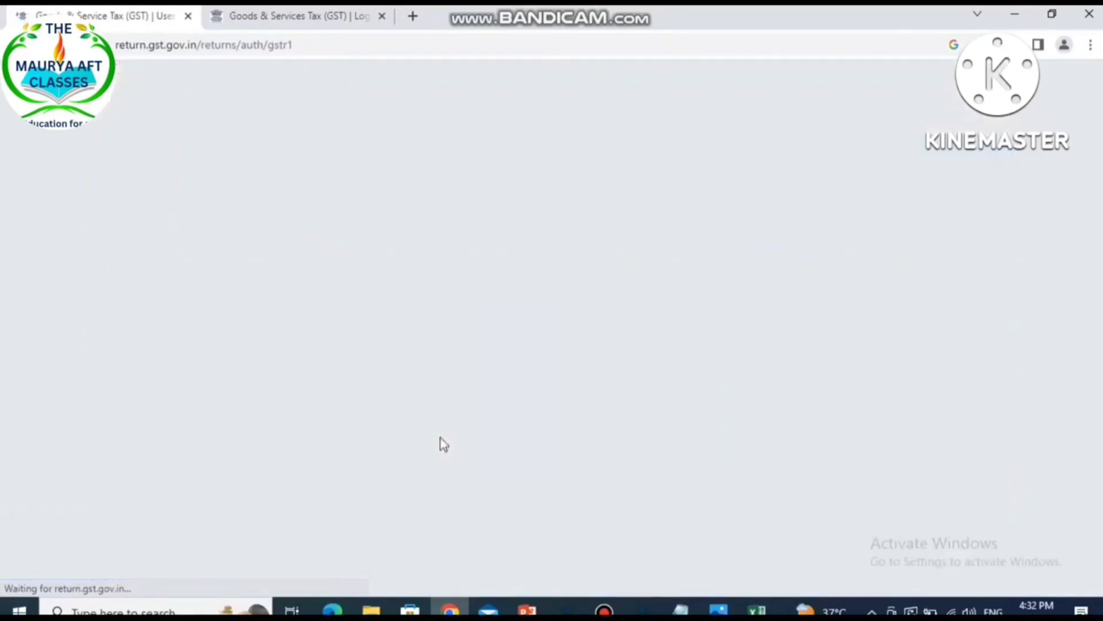
Open the 4A, 4B, 6B, 6C - B2B, SEZ, DE Invoices section and start a new invoice record
scroll(441, 443, down, 3)
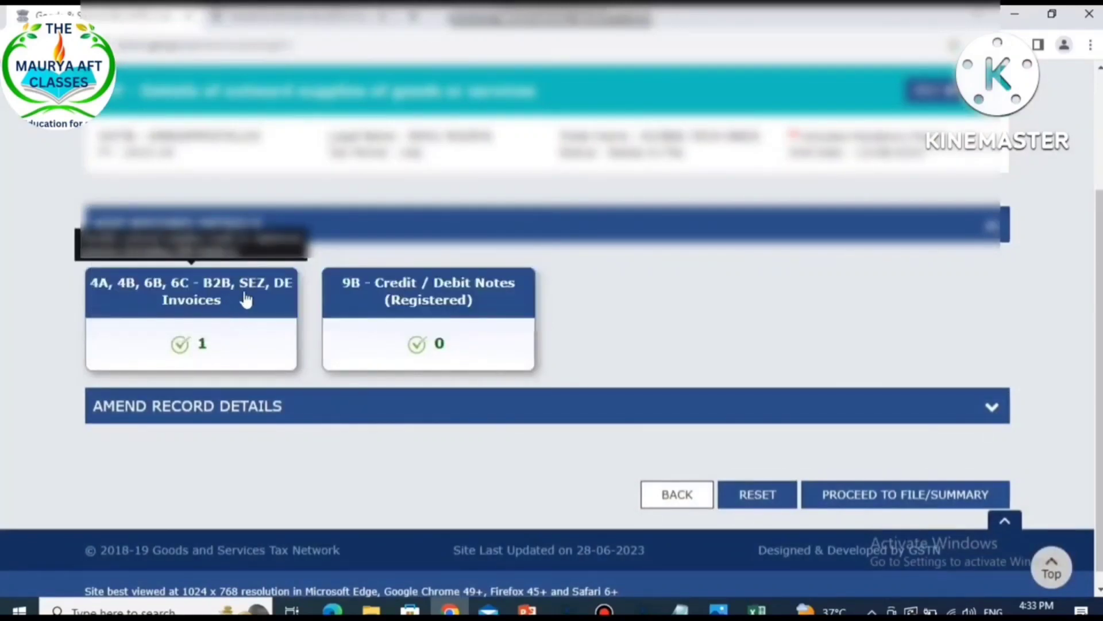
click(217, 300)
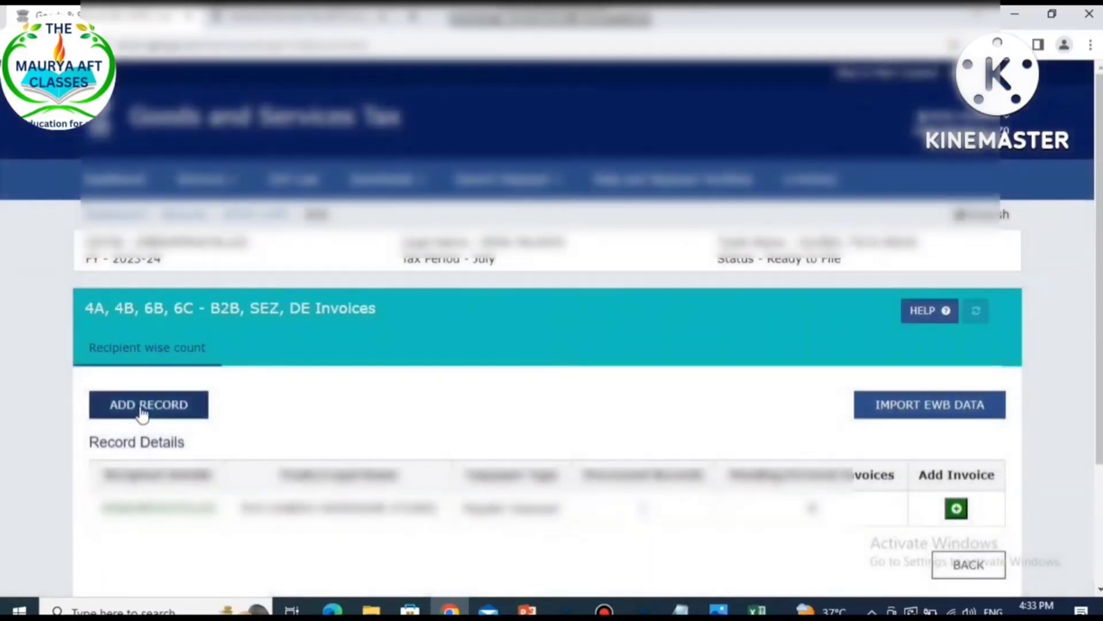
click(141, 419)
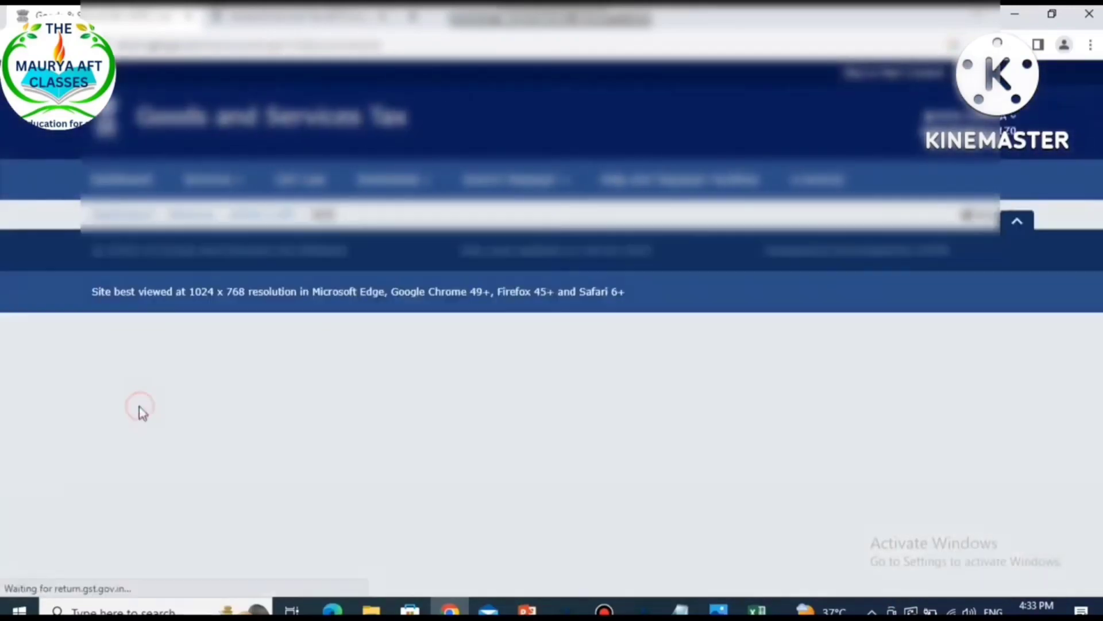
scroll(424, 415, down, 4)
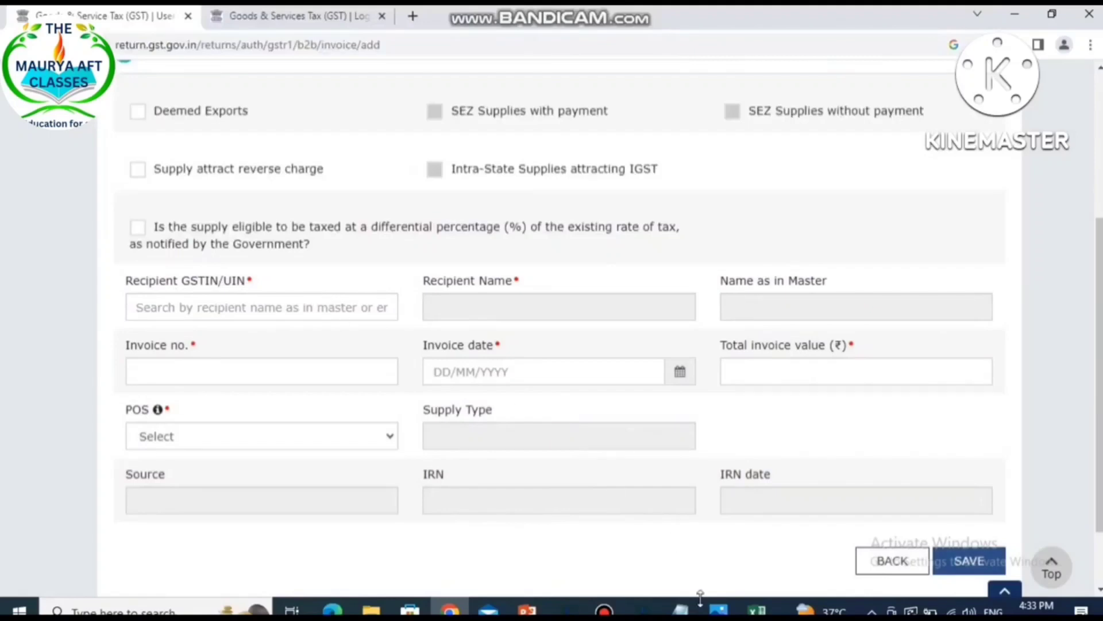
Examine the KS Automation tax invoice image in Photos for the recipient, number, date and amounts, and return to the form in Chrome
mouse_move(718, 608)
click(788, 529)
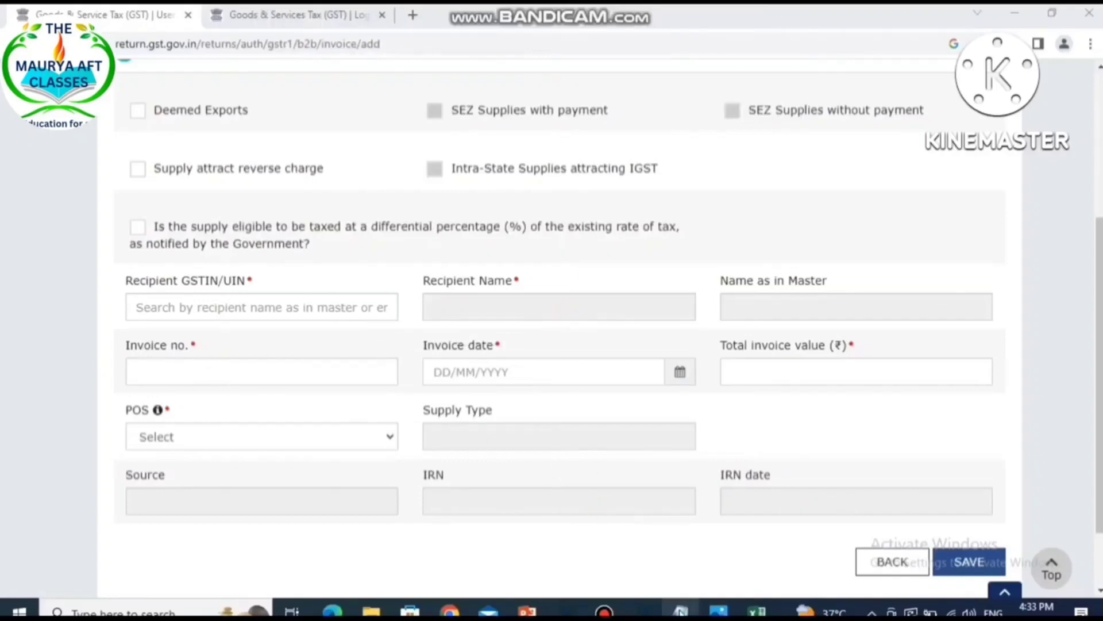
mouse_move(714, 614)
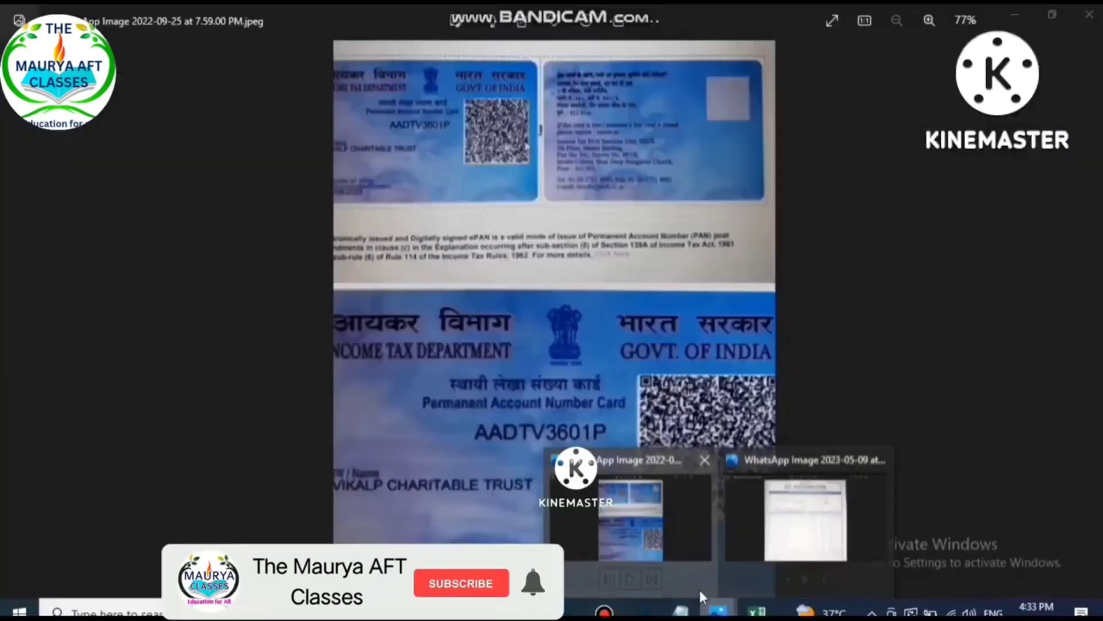
click(805, 534)
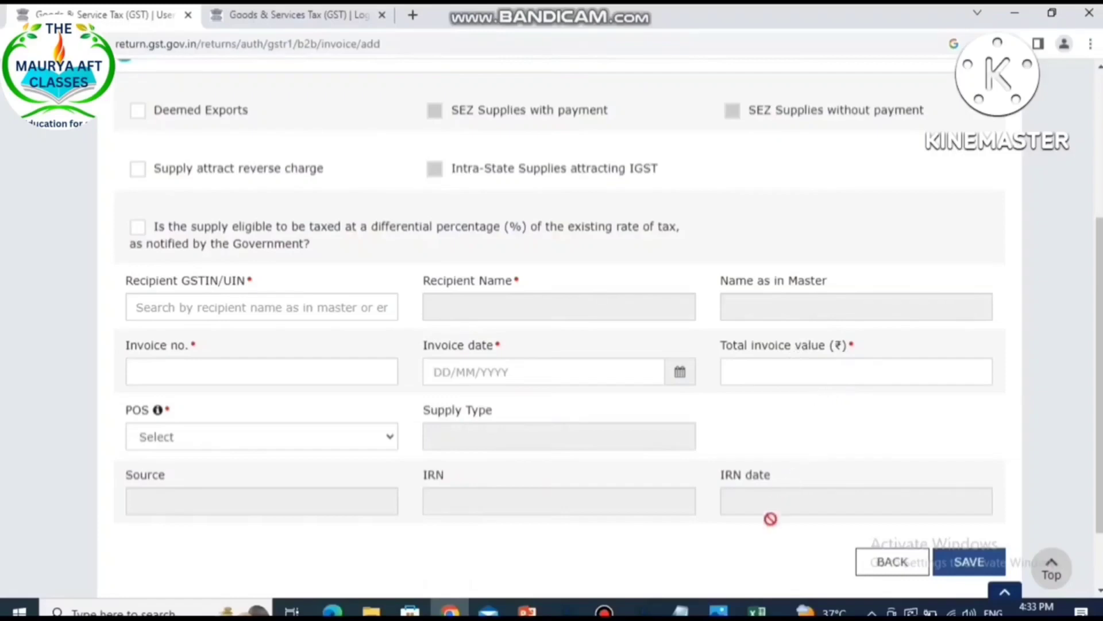
mouse_move(719, 610)
click(805, 531)
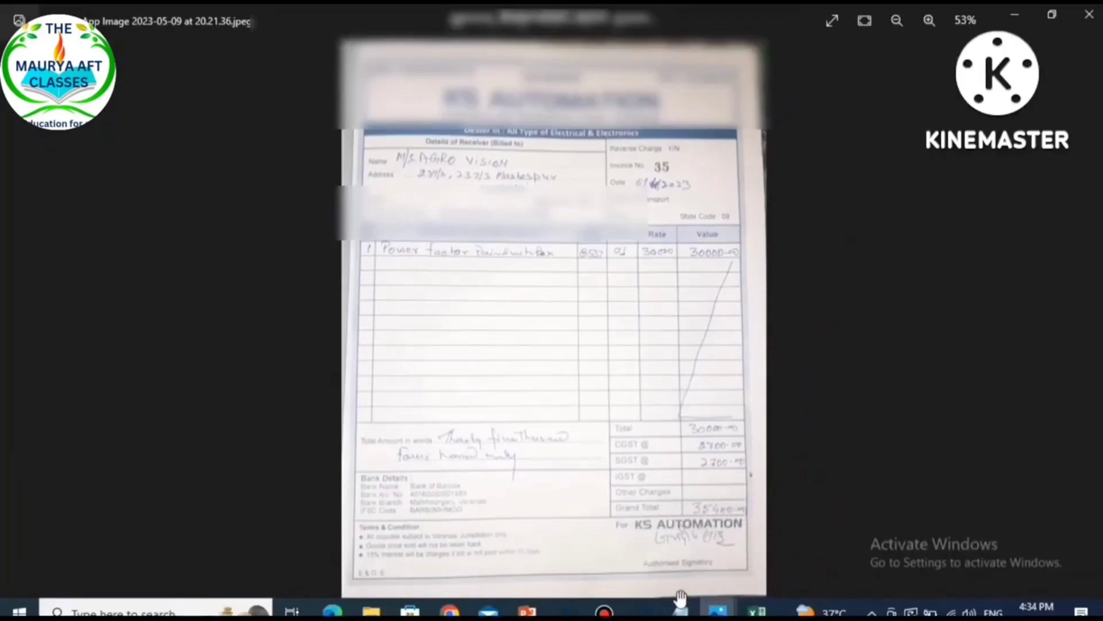
click(450, 611)
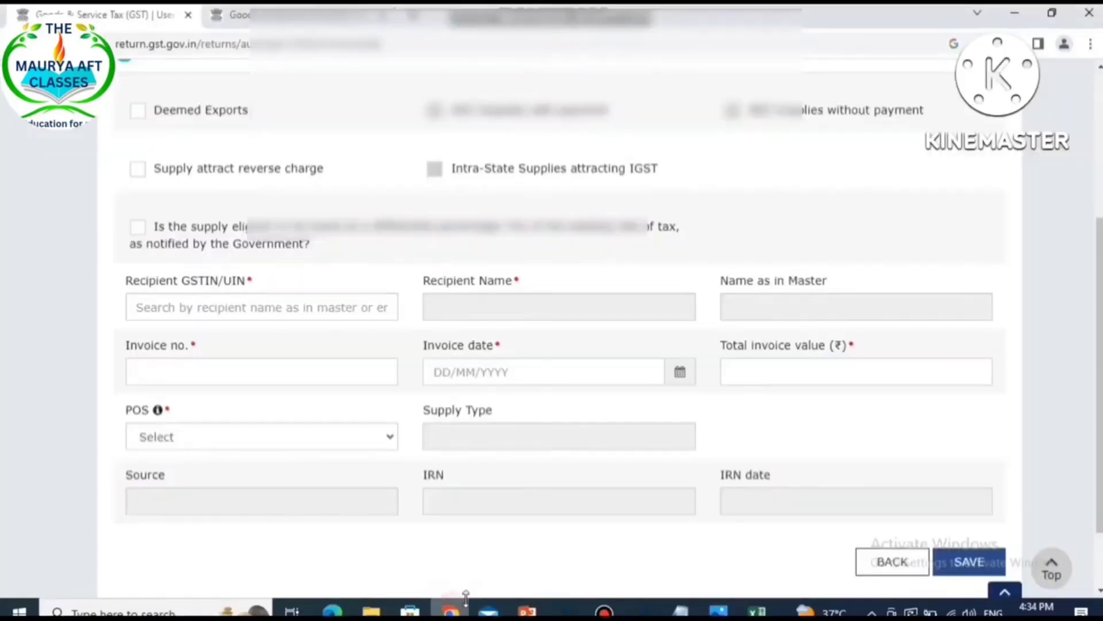
Set the invoice's place of supply to 09-Uttar Pradesh
click(311, 434)
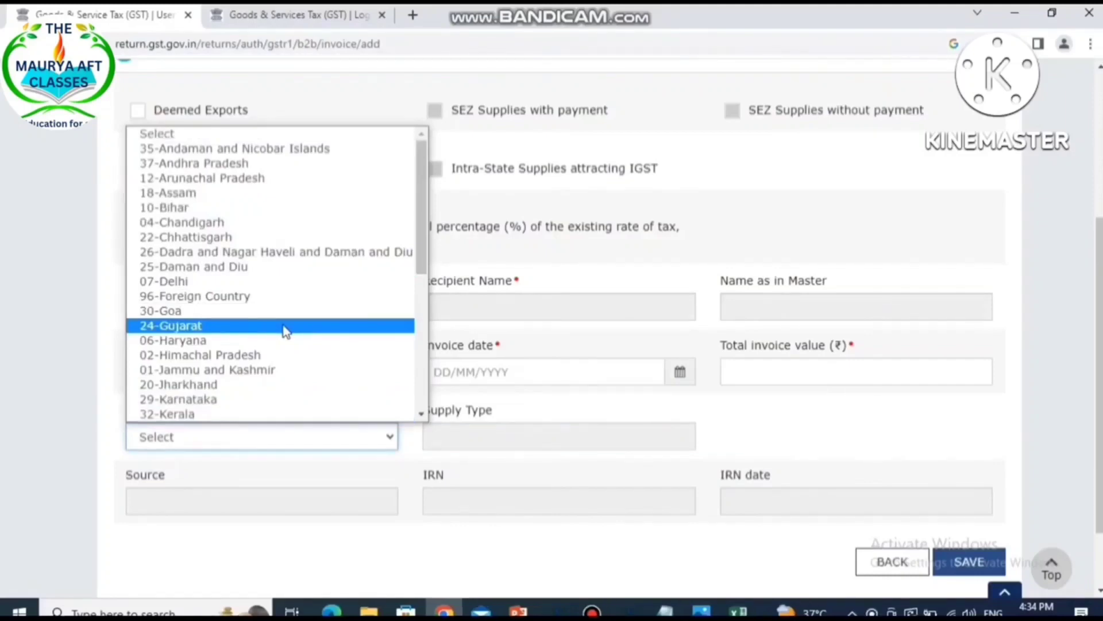
scroll(283, 325, down, 5)
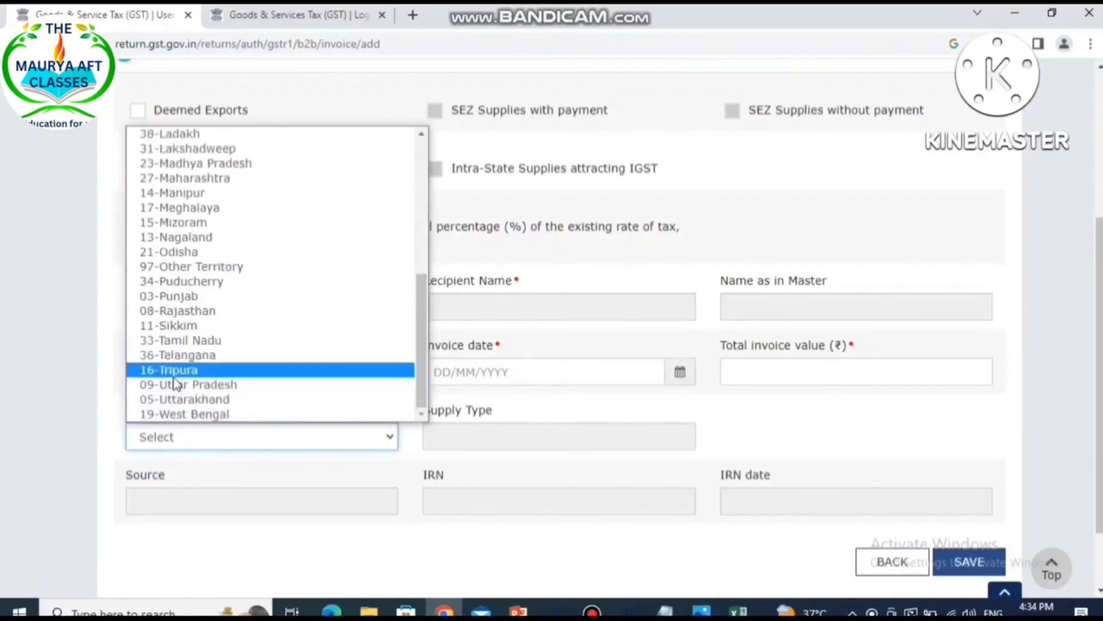
click(179, 385)
Review the tax-rate rows under Item details and examine the invoice image in Photos for the taxable value, CGST and SGST
scroll(521, 501, down, 2)
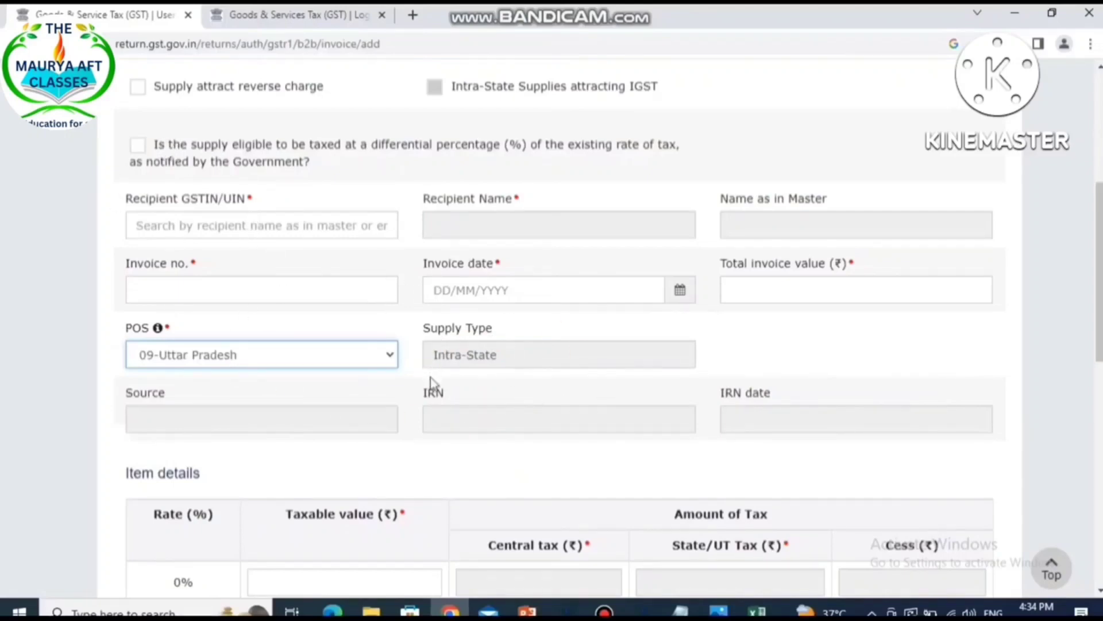
scroll(555, 383, down, 5)
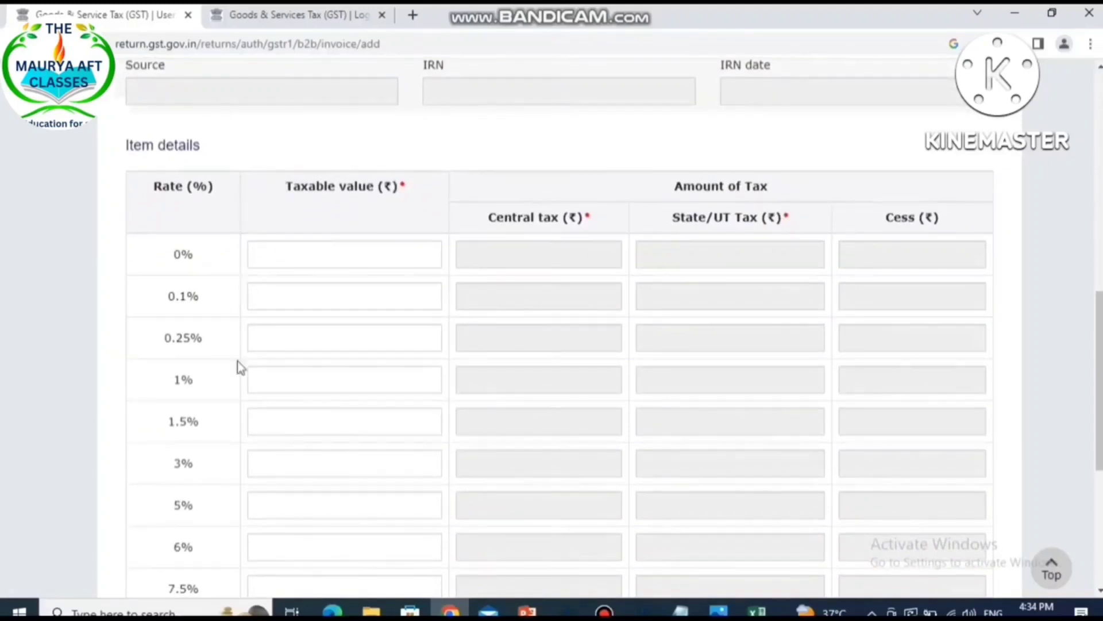
scroll(349, 370, down, 4)
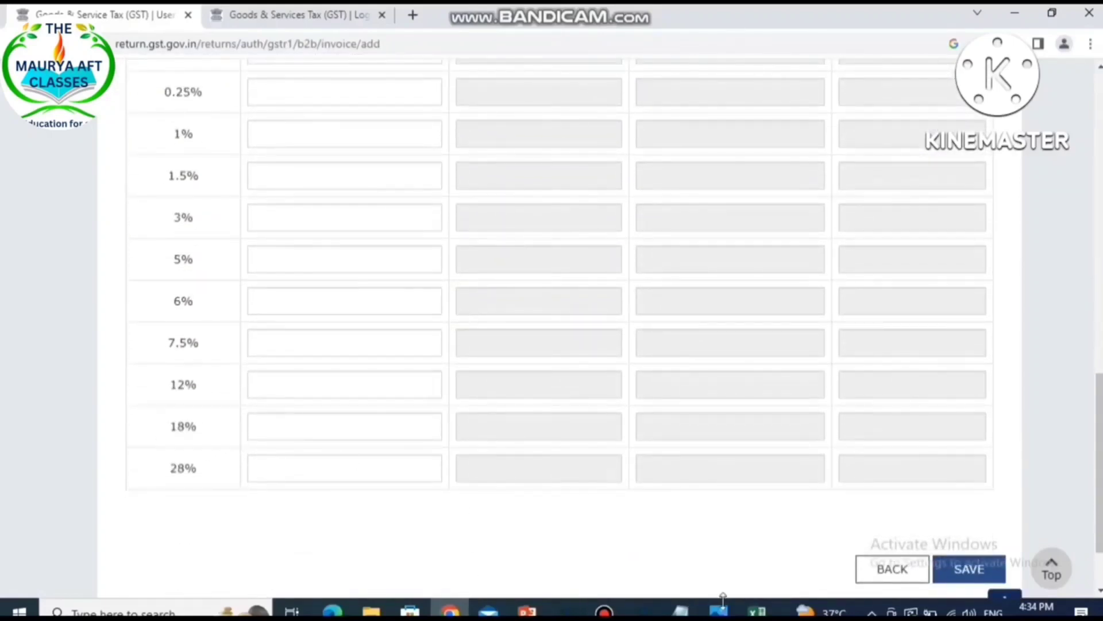
mouse_move(719, 608)
click(796, 525)
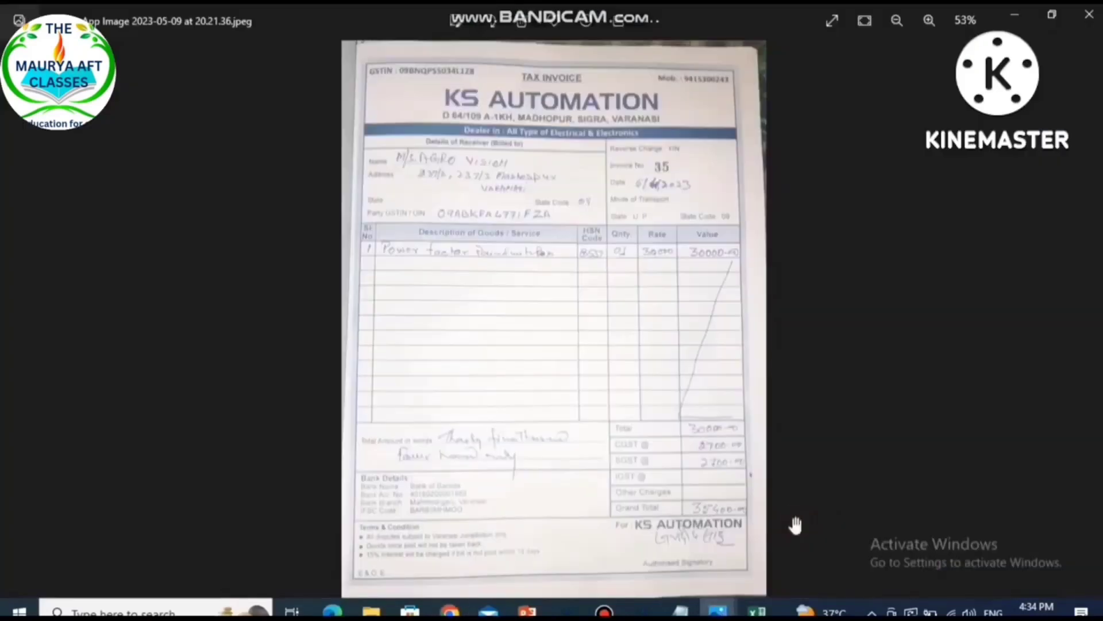
scroll(585, 276, up, 3)
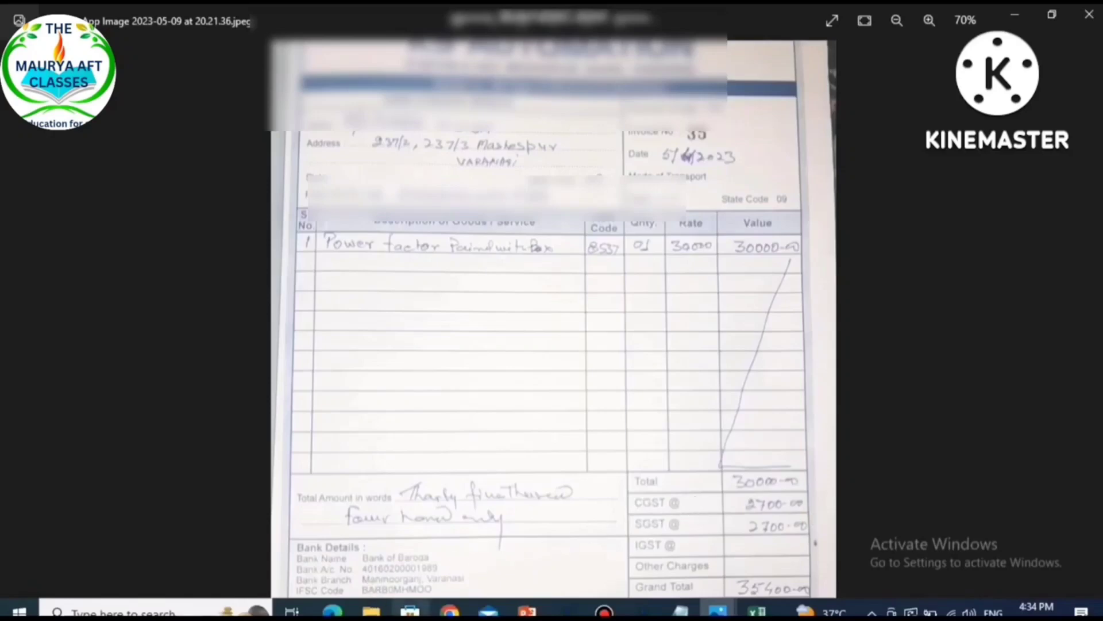
click(450, 610)
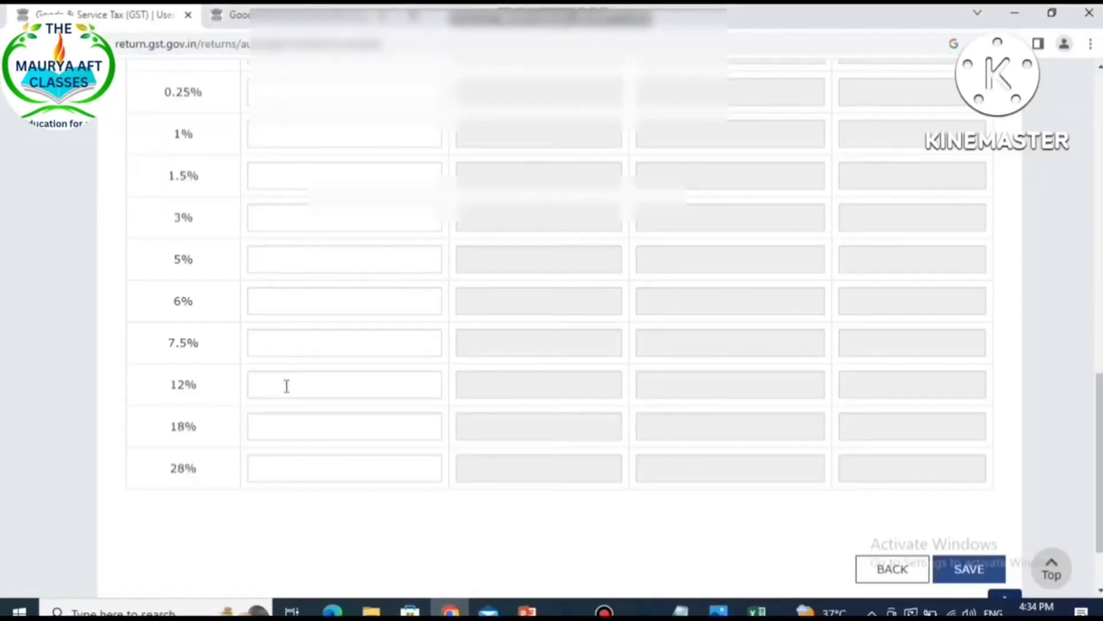
Enter a taxable value of 30000 in the 18% rate row of the item details
click(364, 385)
click(437, 428)
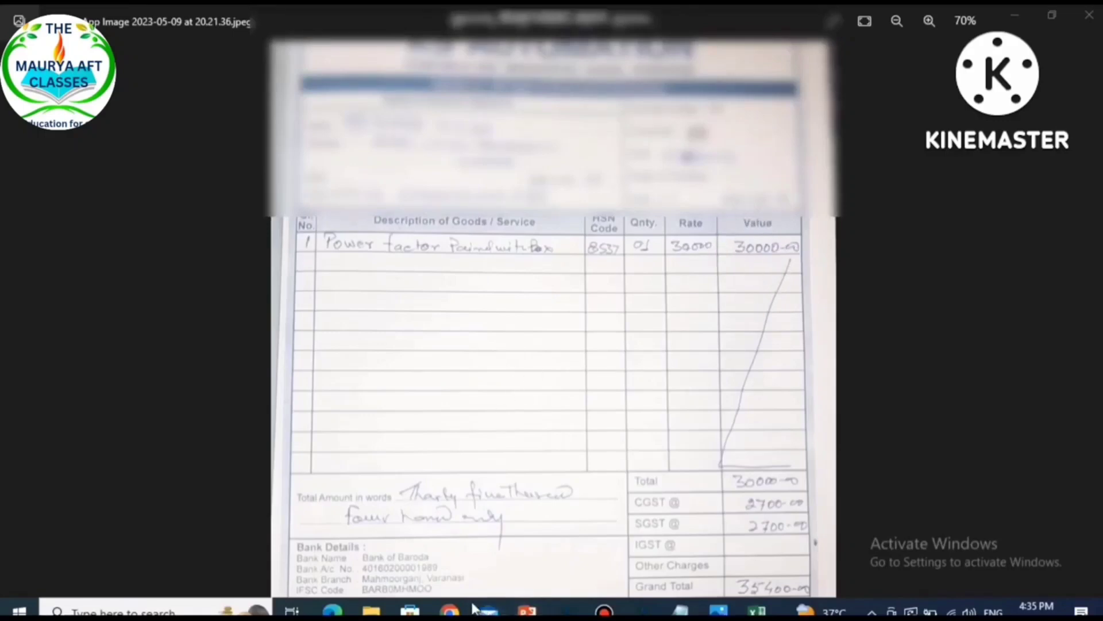
click(453, 611)
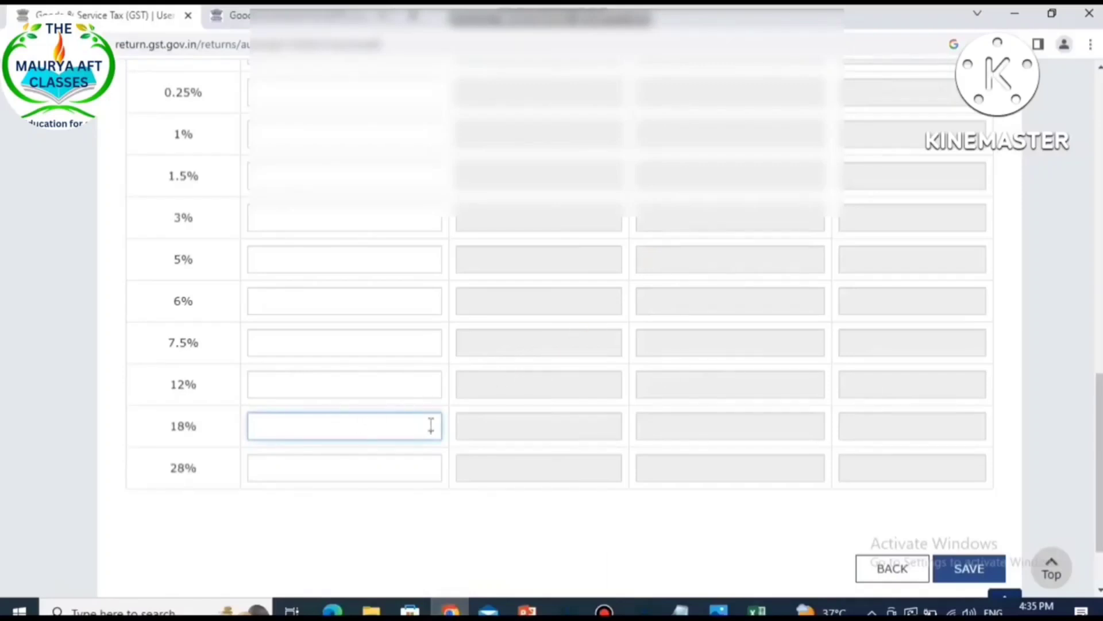
text(30000)
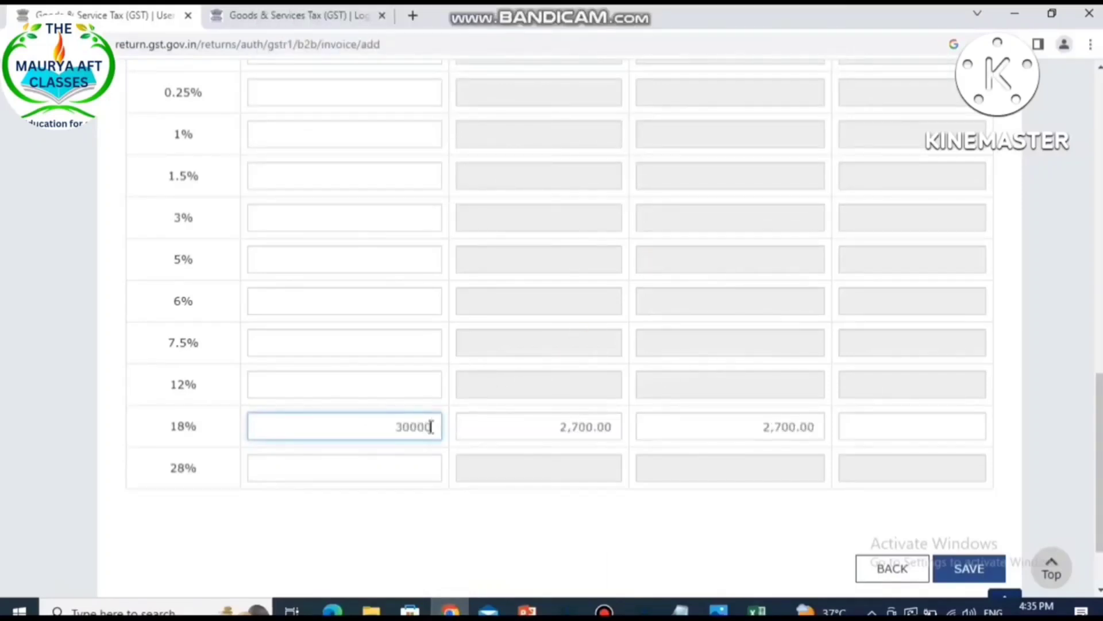
Compare the calculated tax with the invoice image in Photos and try to save the B2B invoice in Chrome
click(718, 610)
click(802, 531)
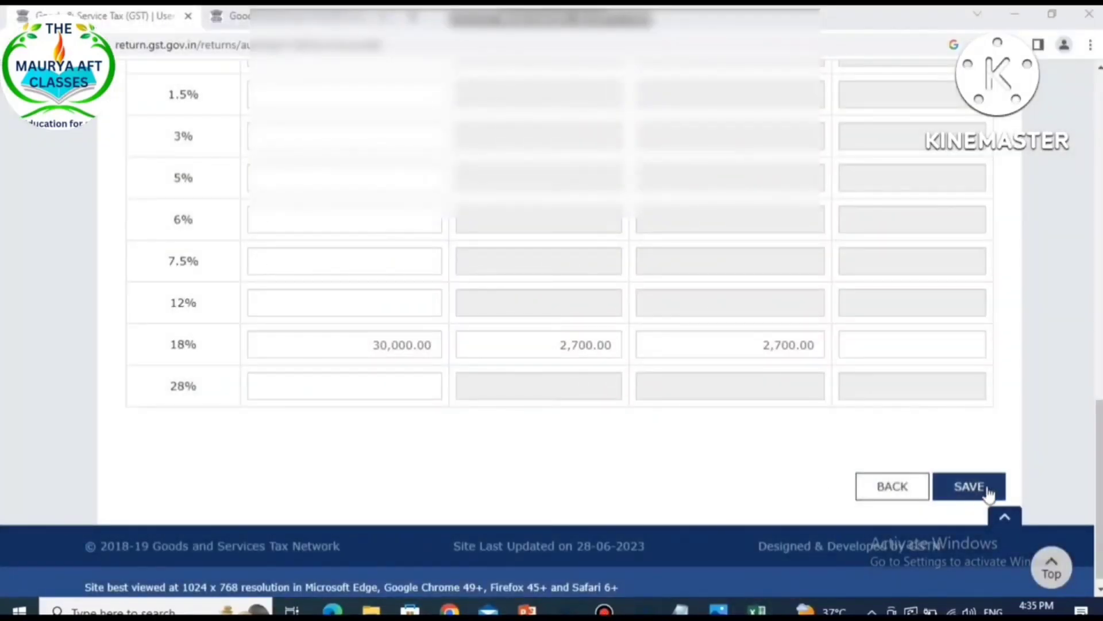
click(971, 487)
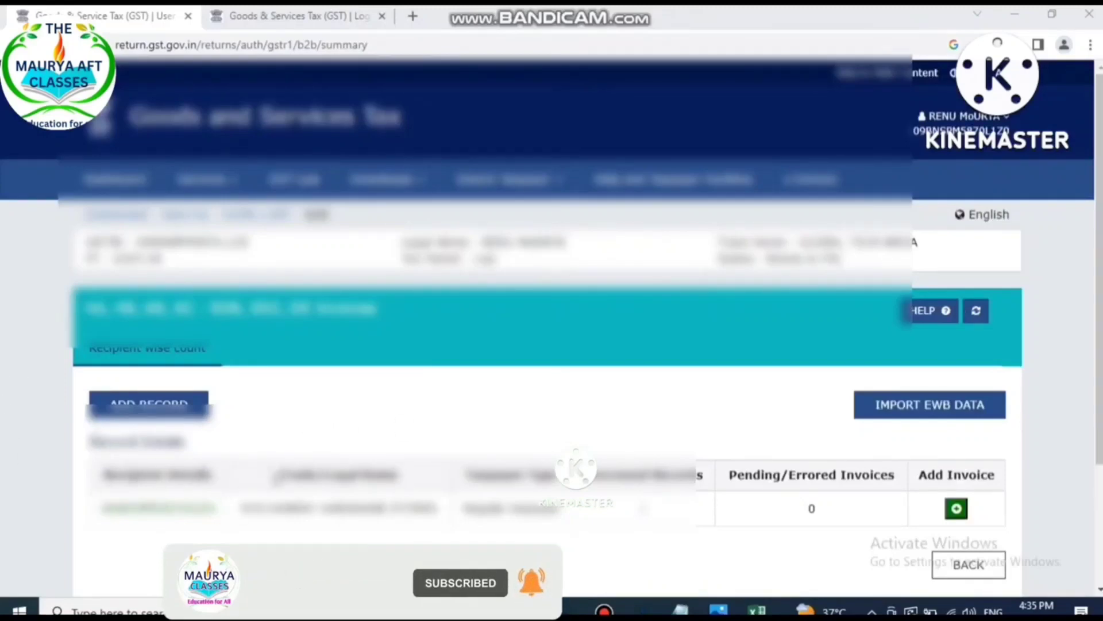
Go back from the B2B record list to the Invoice Furnishing Facility page and proceed to the consolidated filing summary
scroll(276, 477, down, 2)
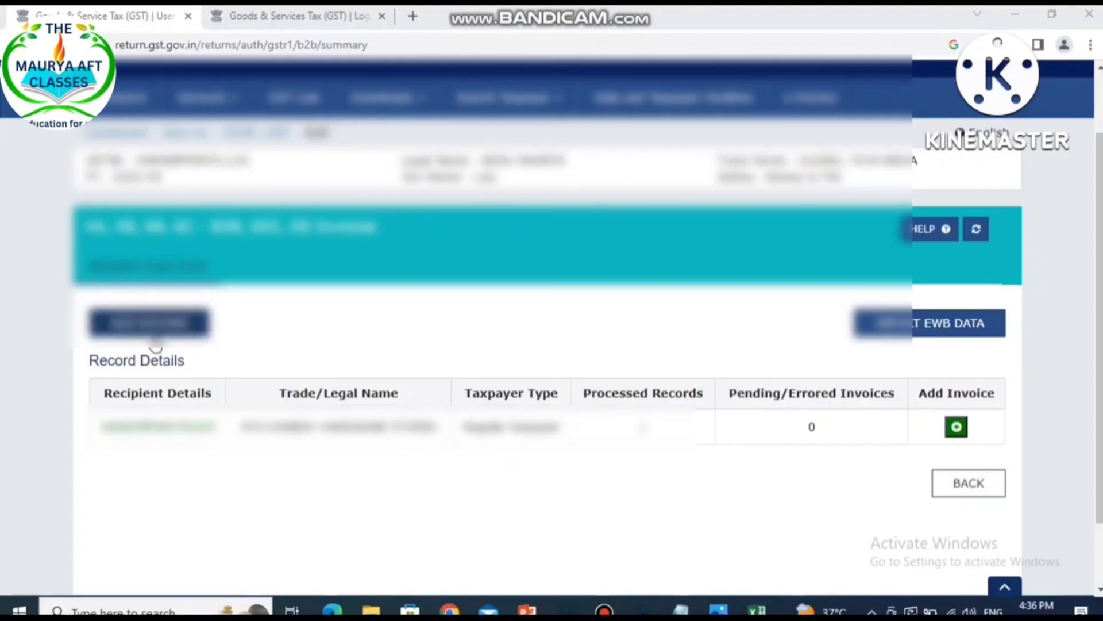
click(968, 481)
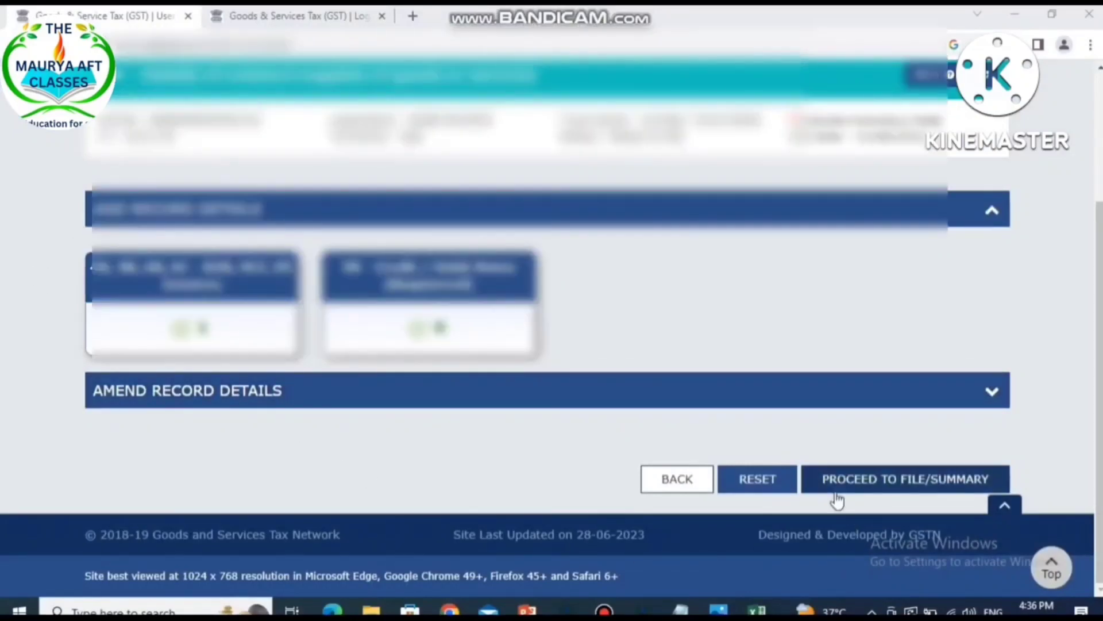
scroll(739, 488, up, 3)
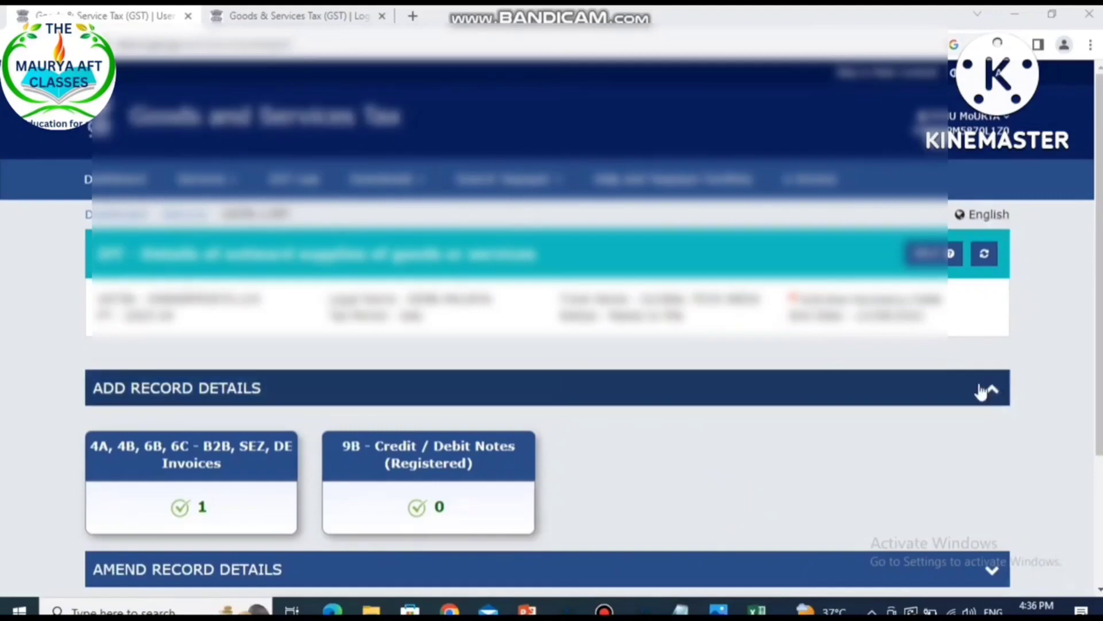
scroll(982, 389, down, 3)
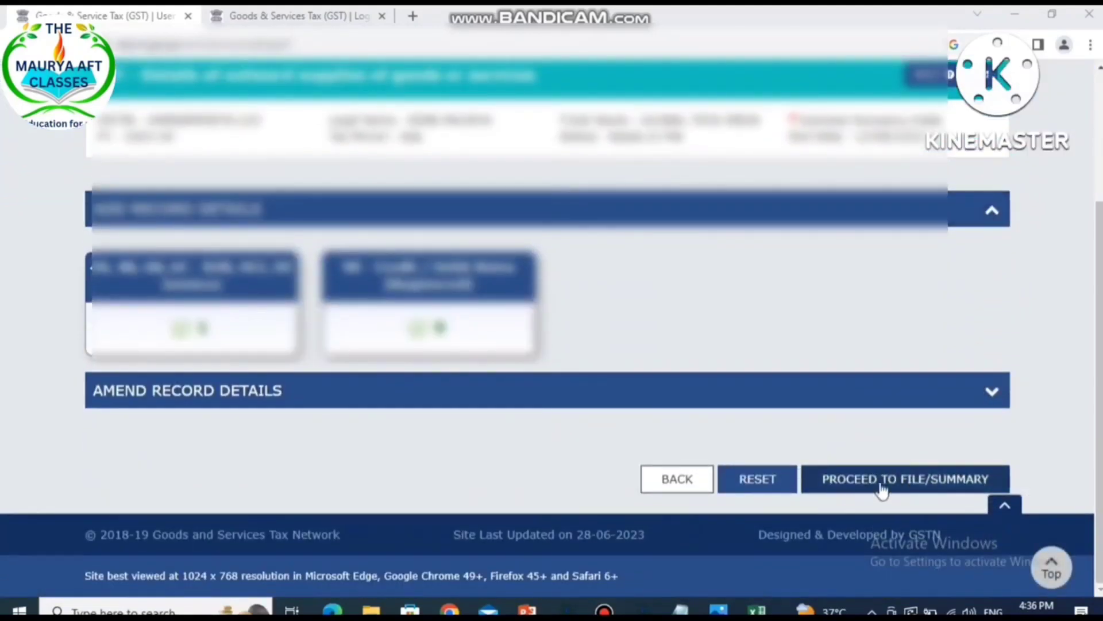
click(881, 489)
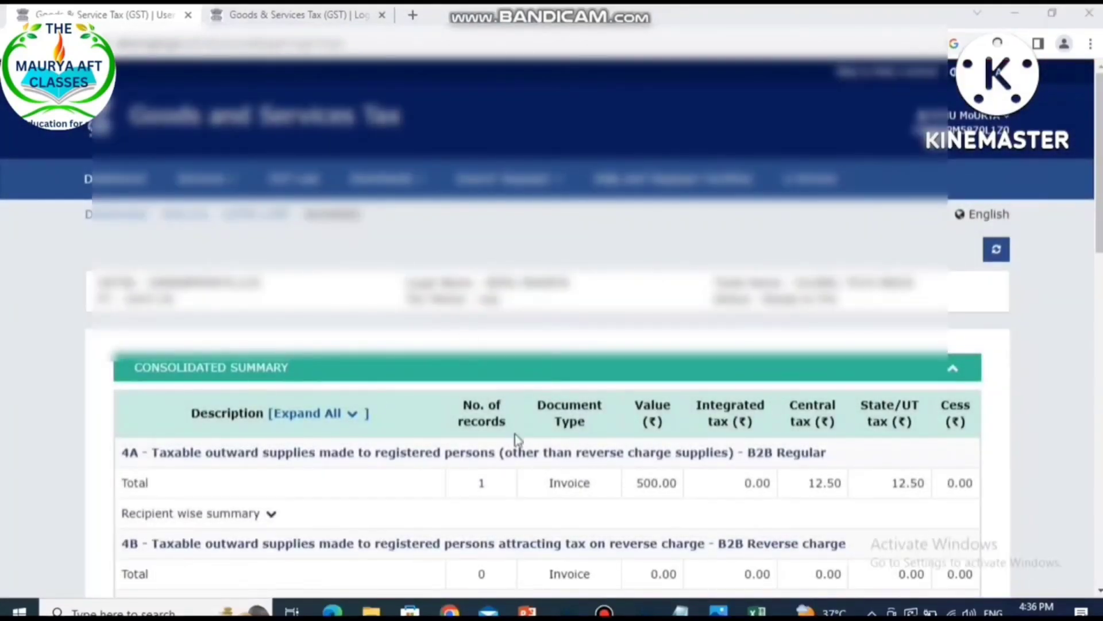
Review the consolidated summary tables through Total Liability and download the IFF summary as a PDF
scroll(529, 465, down, 3)
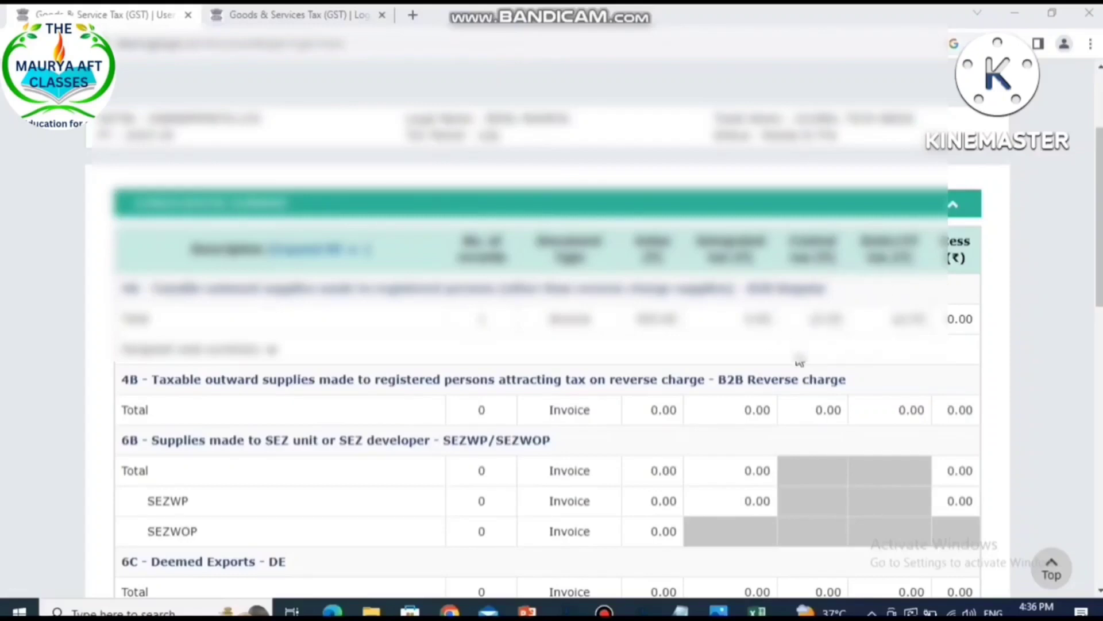
scroll(848, 345, down, 5)
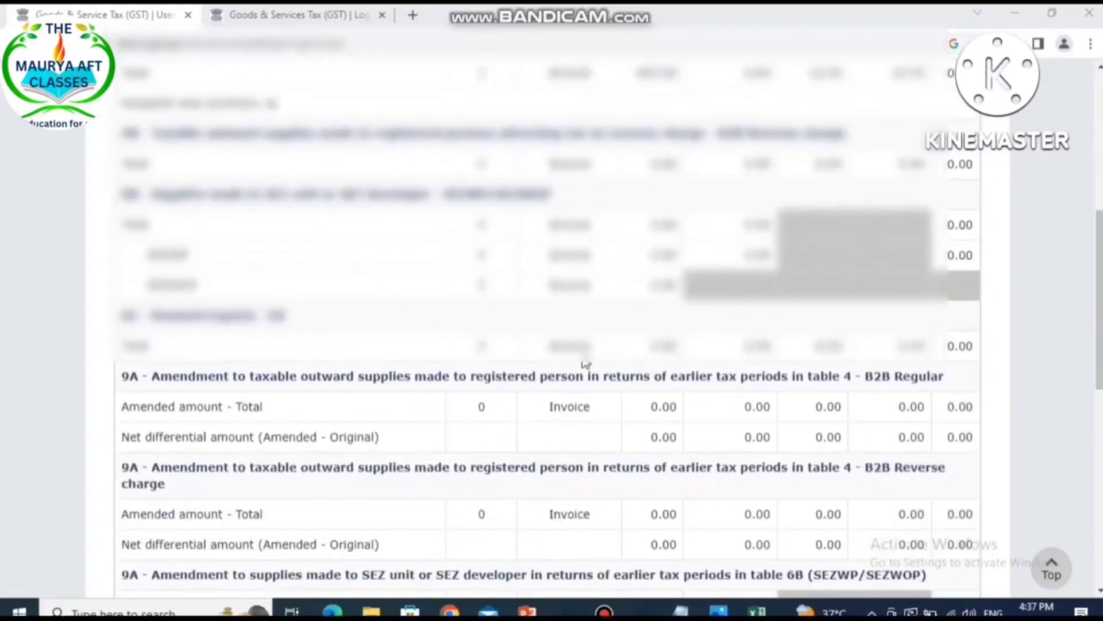
scroll(584, 362, down, 3)
scroll(585, 362, down, 2)
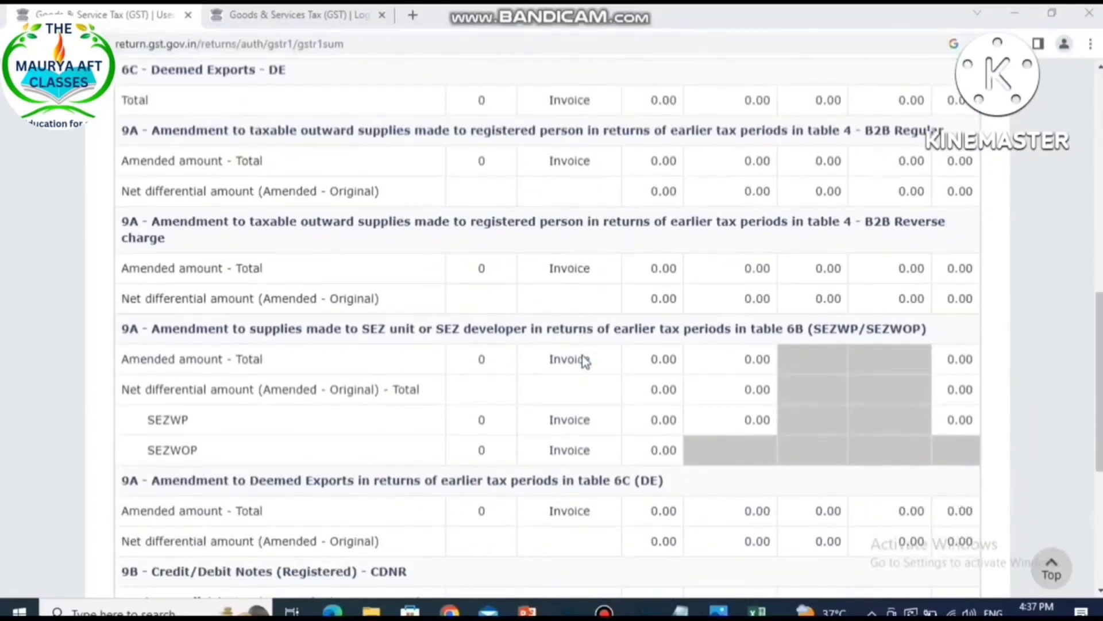
scroll(584, 360, down, 5)
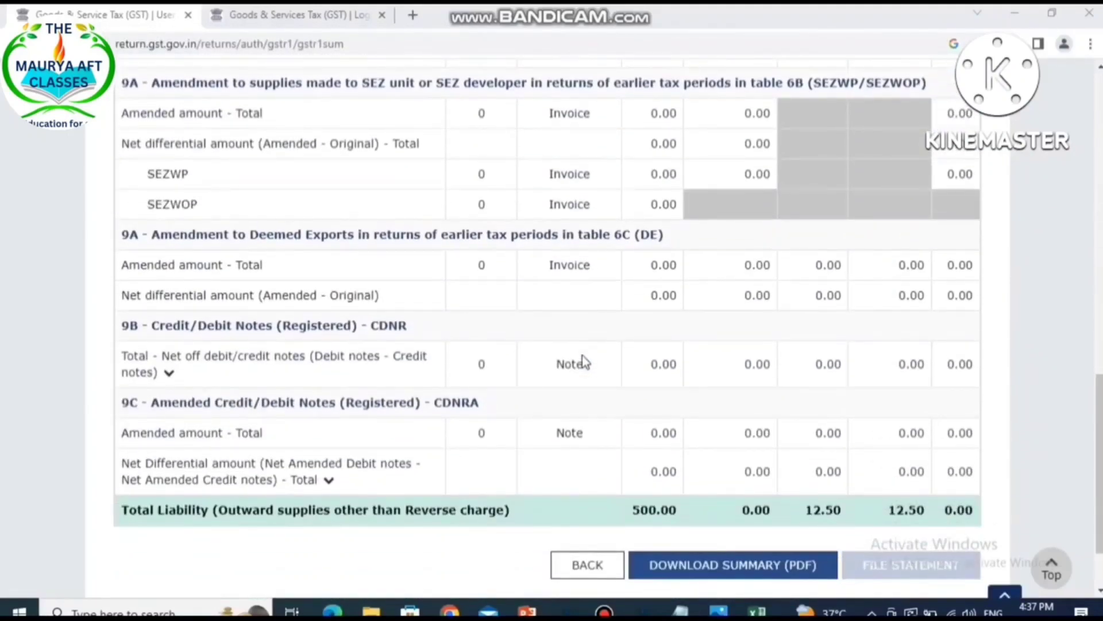
scroll(582, 355, down, 2)
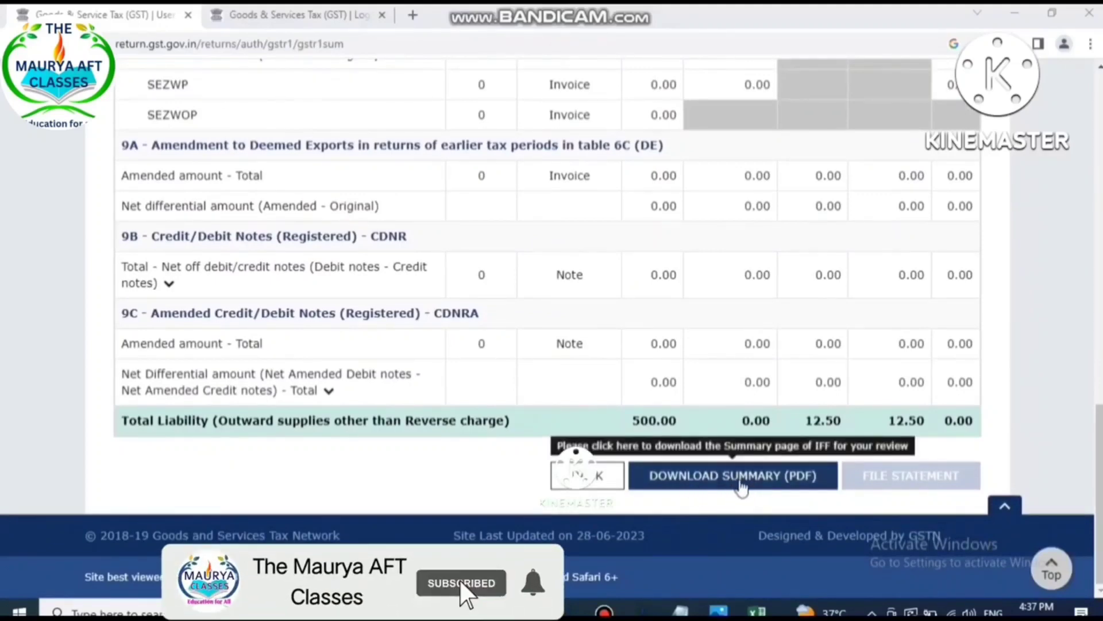
click(741, 484)
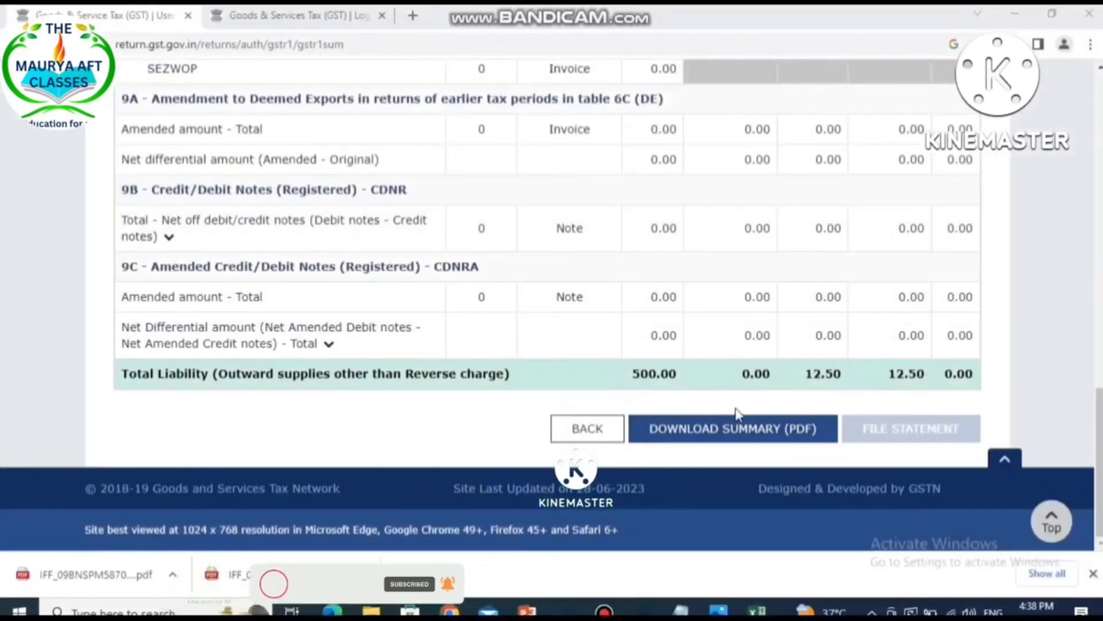
Recheck the return status, the 4A B2B Regular totals and the Total Liability row on the consolidated summary page
scroll(893, 364, up, 20)
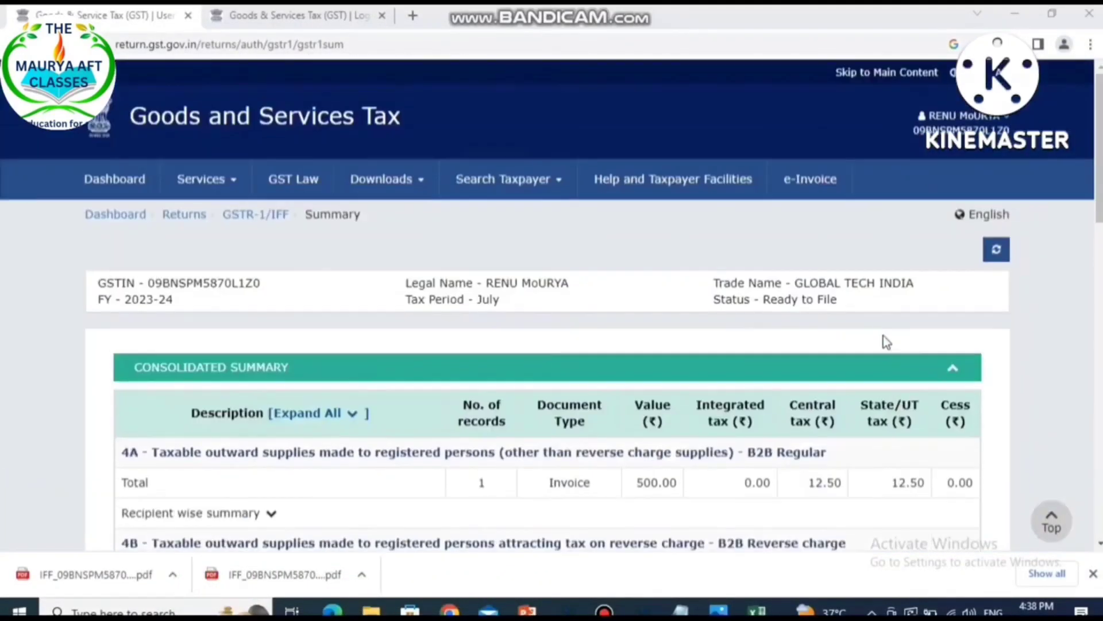
scroll(921, 443, down, 20)
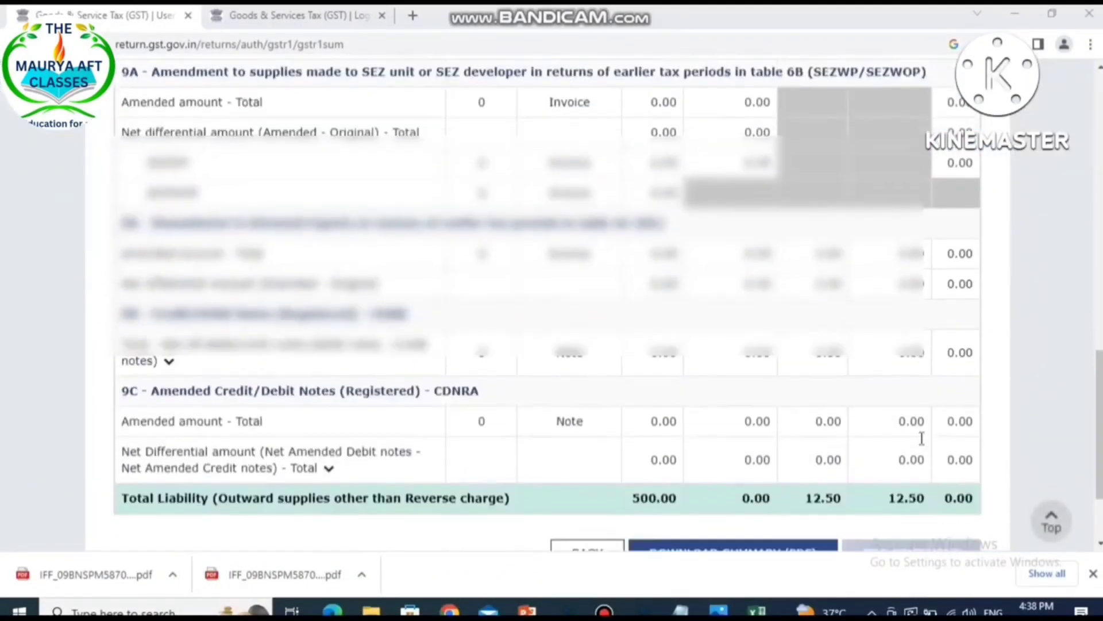
scroll(921, 439, down, 3)
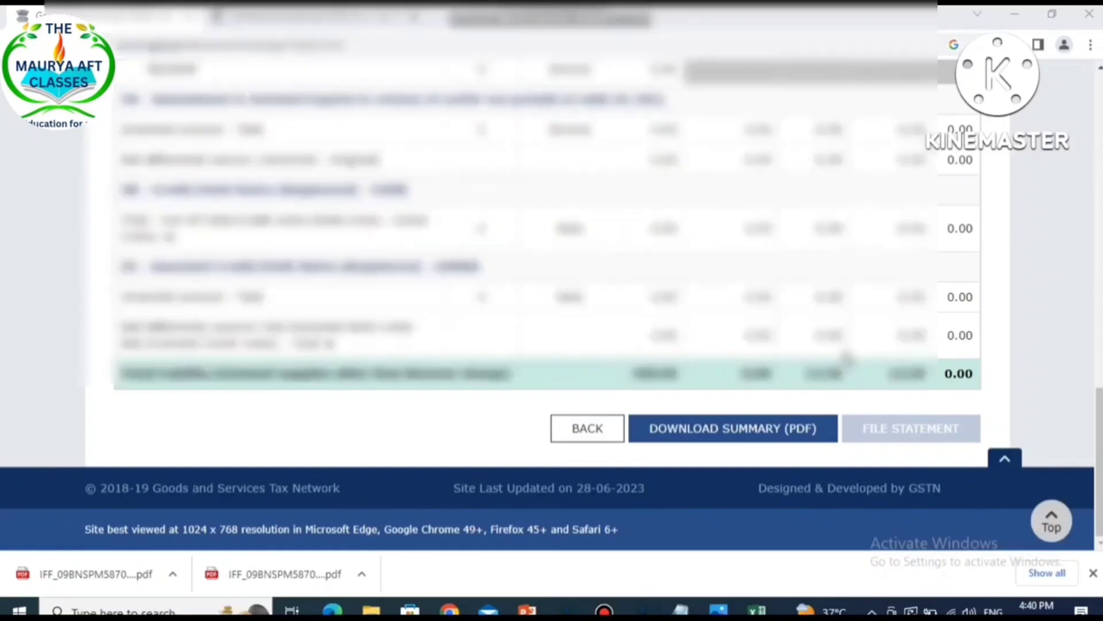
scroll(846, 352, up, 10)
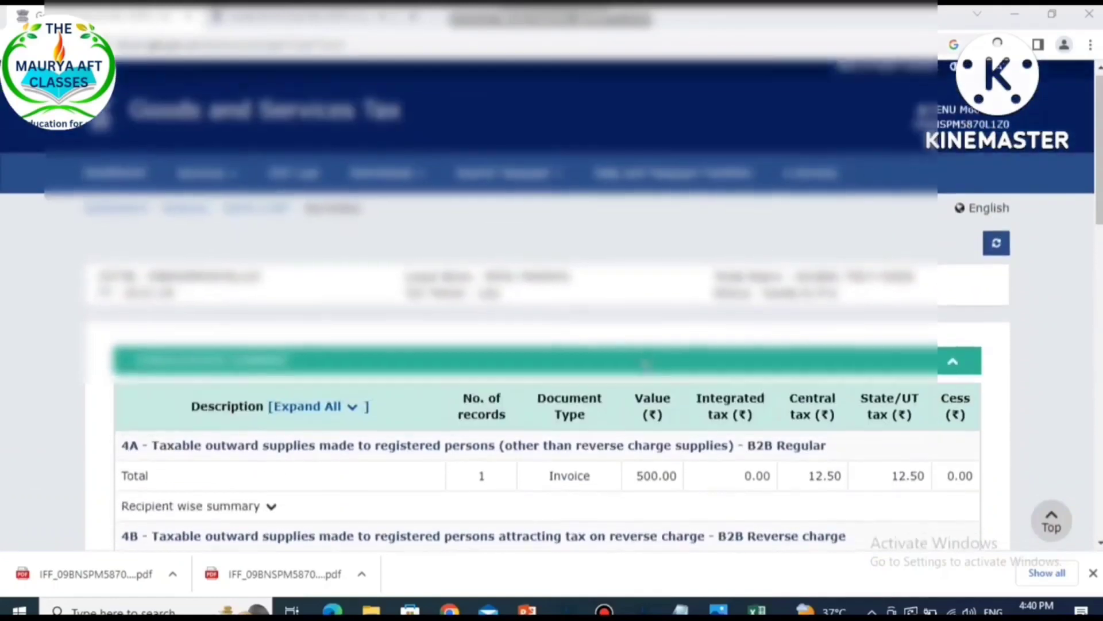
scroll(528, 353, down, 1)
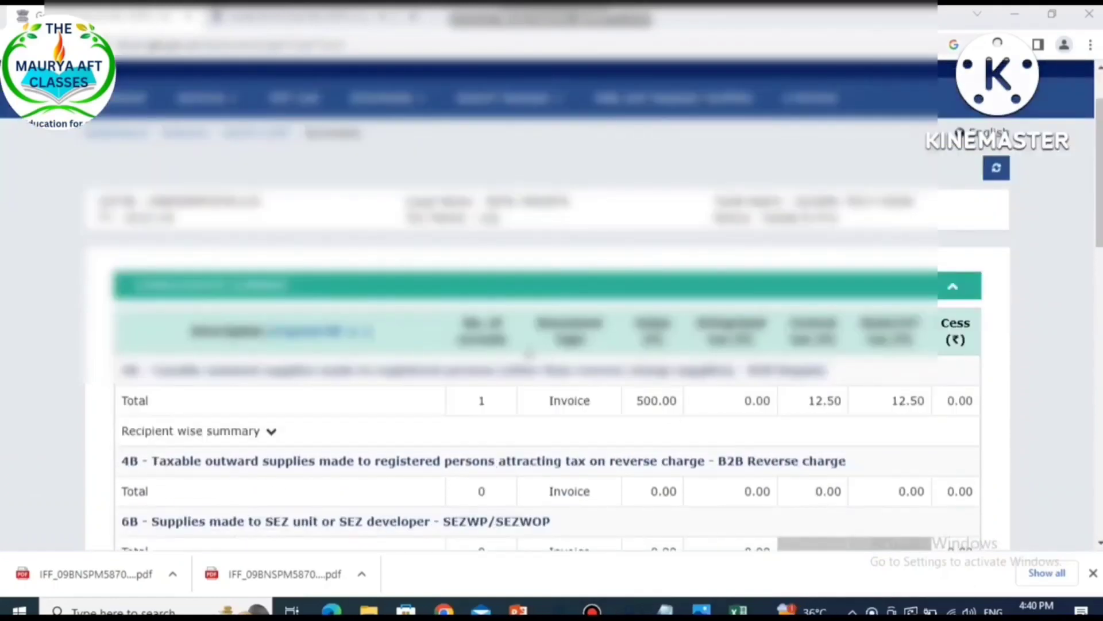